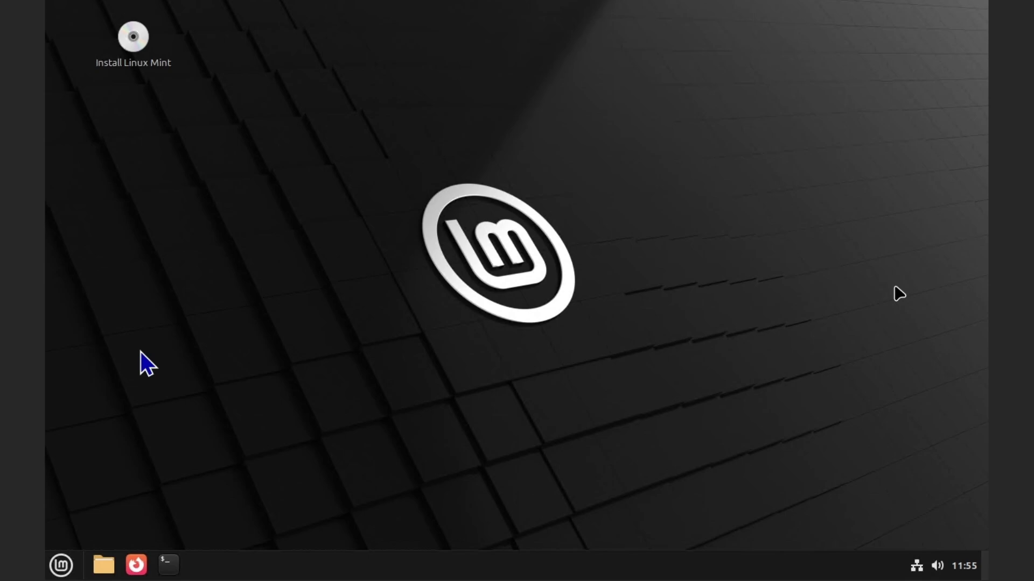
- Launch GParted by searching 'gpa' in the Linux Mint menu
click(61, 565)
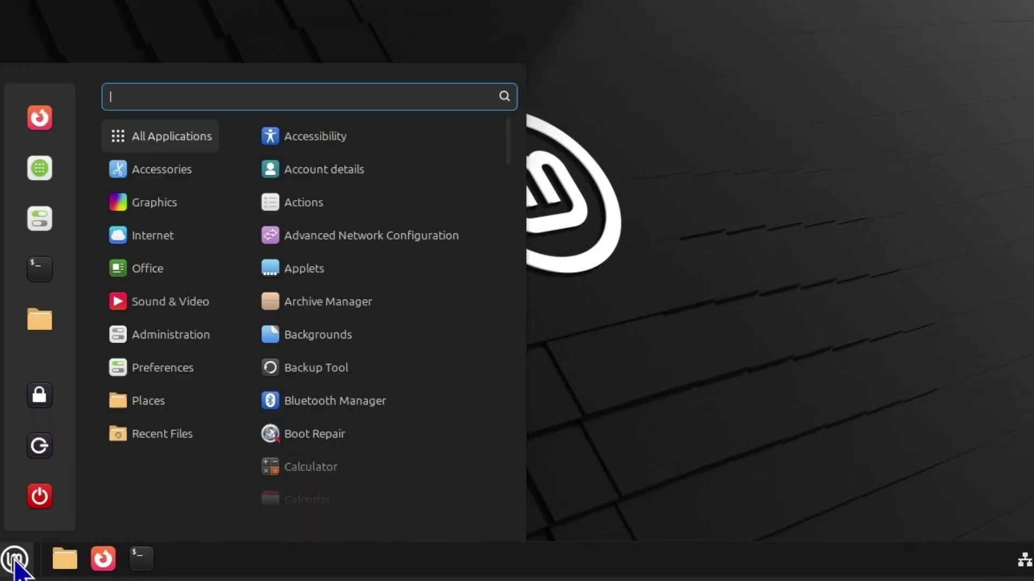
text(gparted)
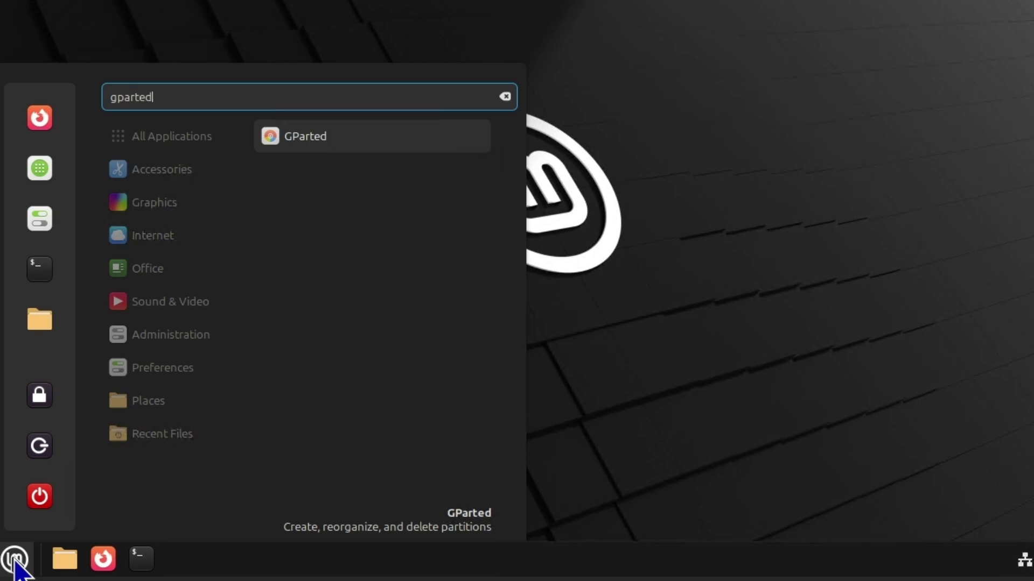
key(Return)
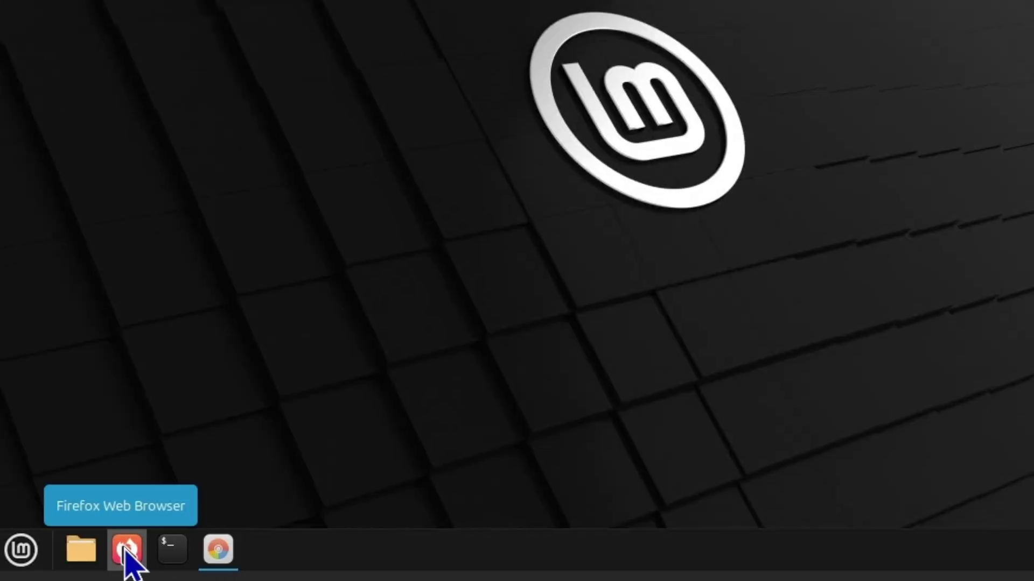
click(126, 549)
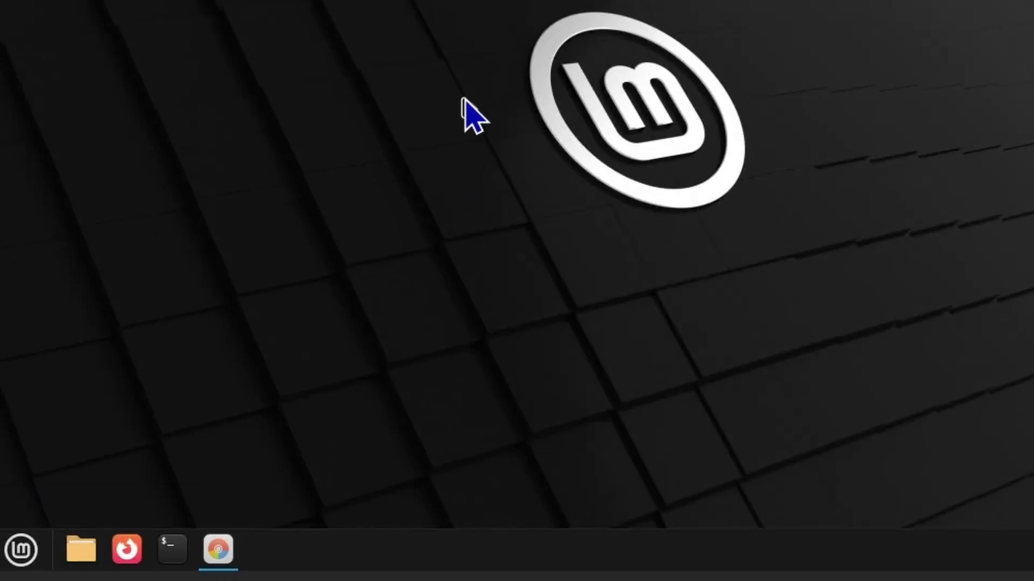
text(g)
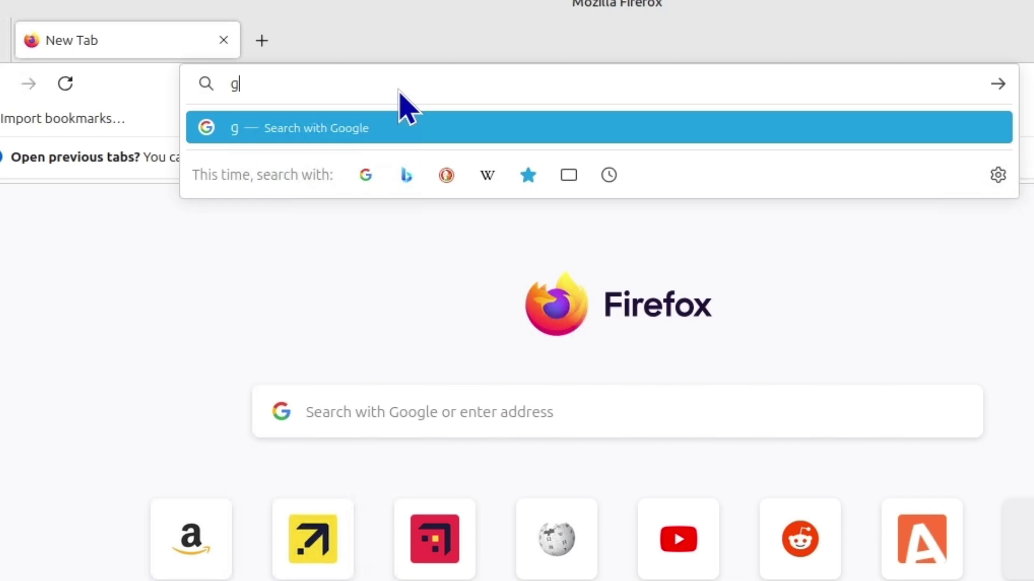
text(parted org)
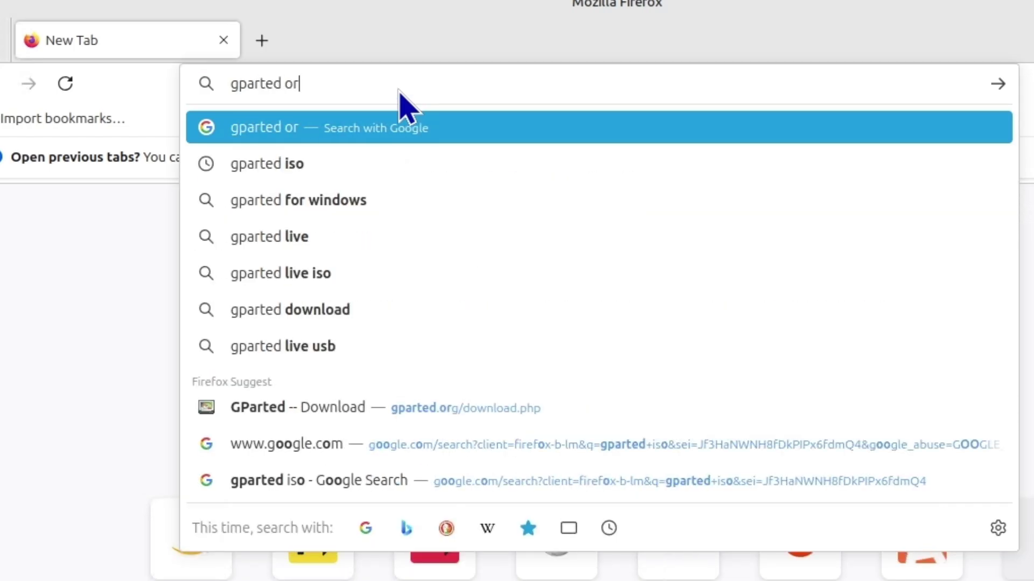
key(Return)
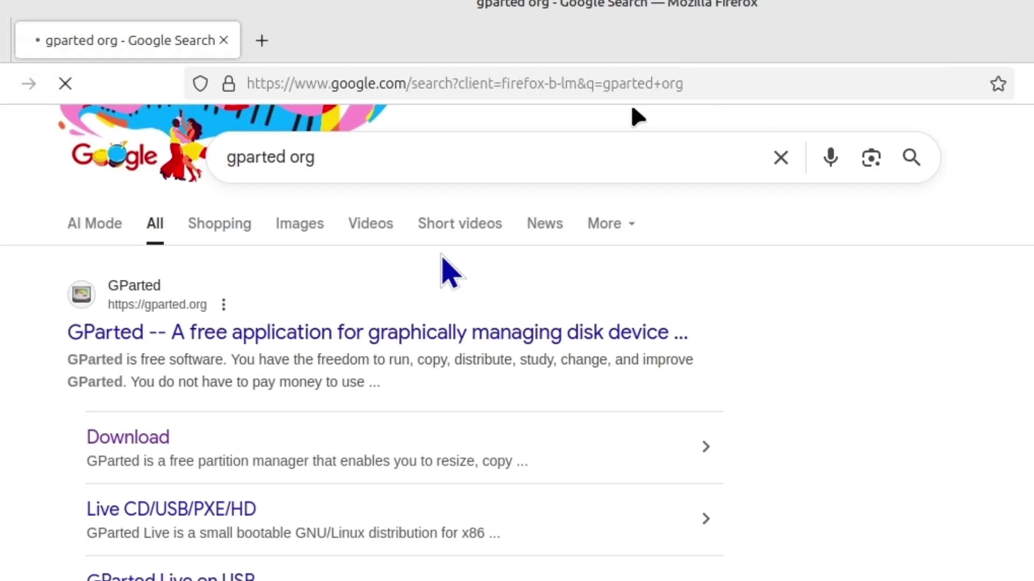
click(118, 334)
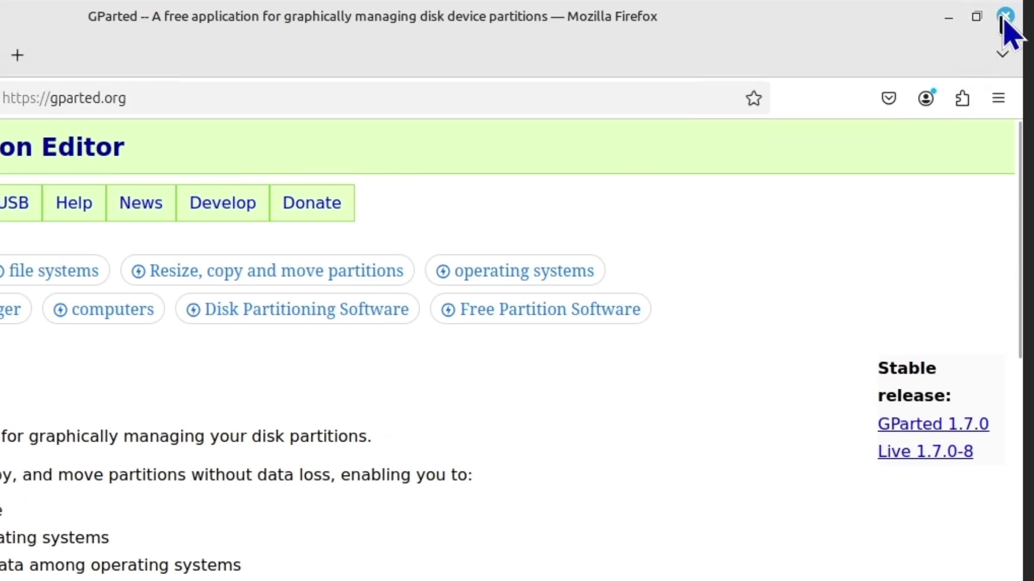
click(1004, 17)
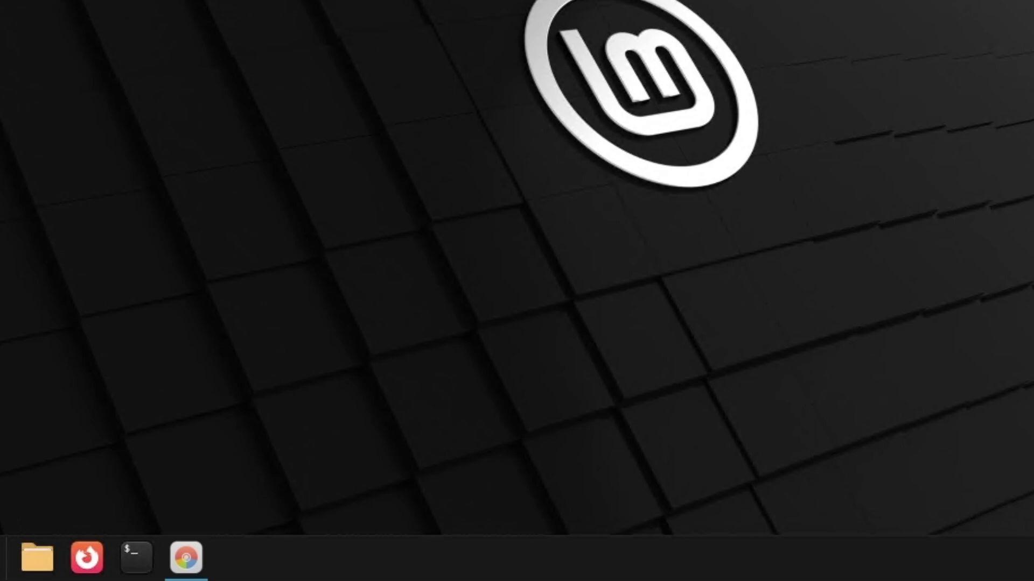
- Restore the GParted window from the taskbar and maximize it
click(191, 563)
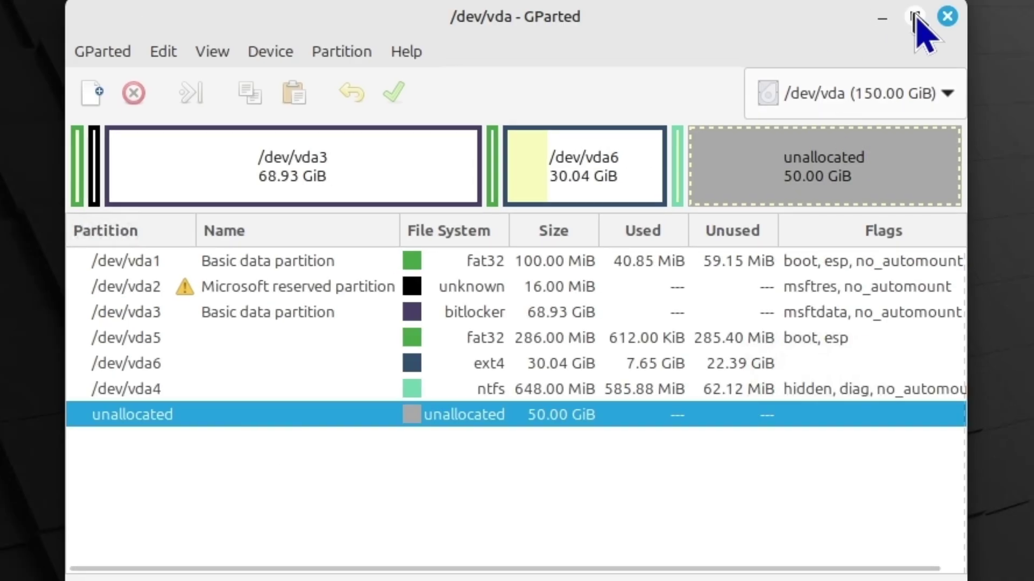
click(915, 16)
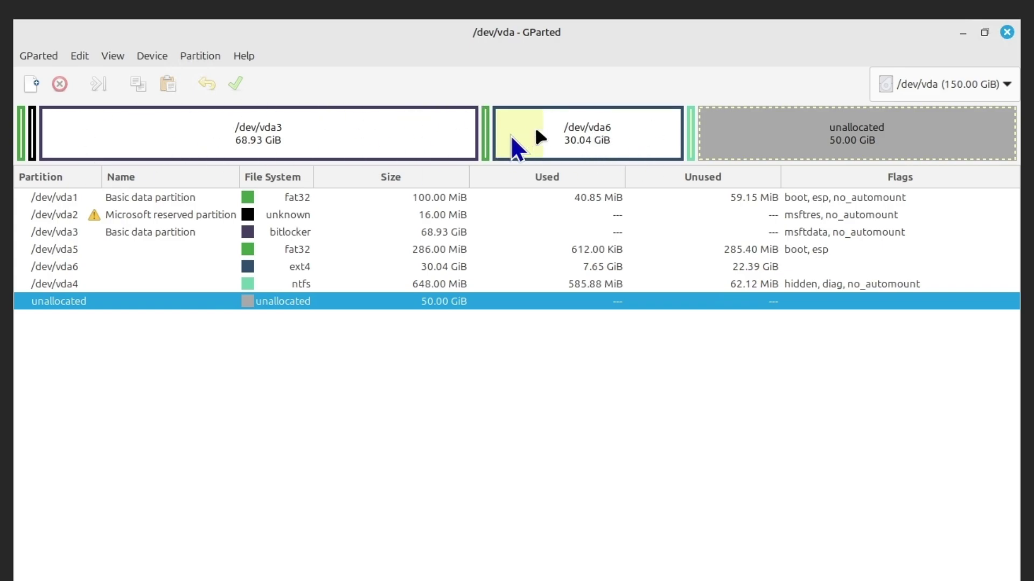
click(486, 134)
click(691, 140)
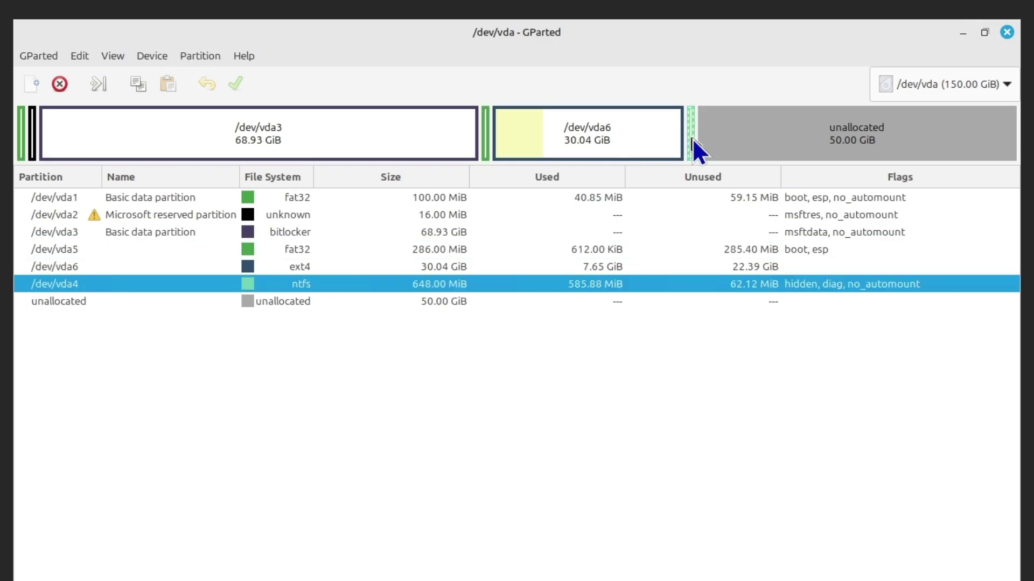
click(485, 142)
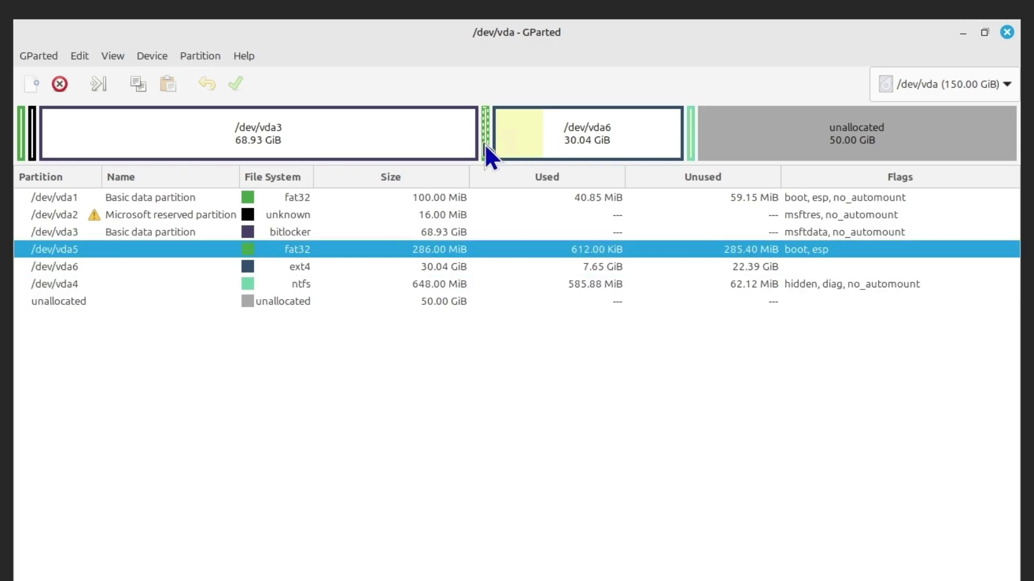
click(33, 150)
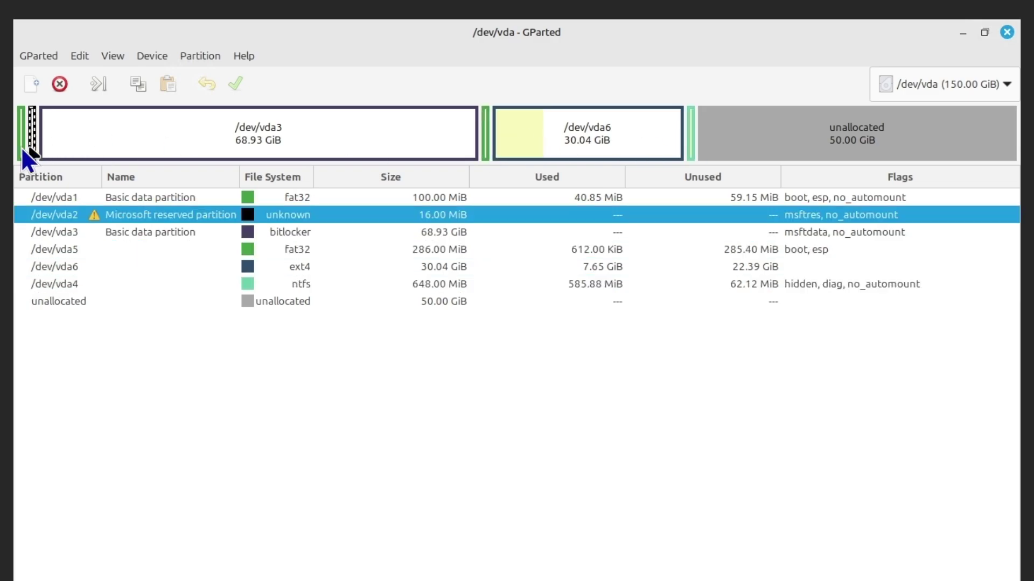
click(21, 151)
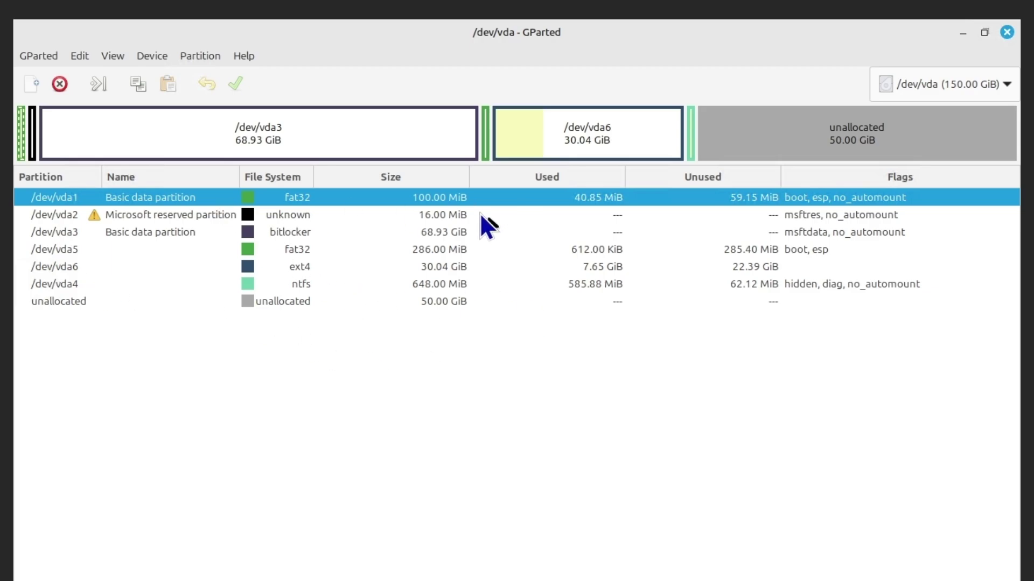
click(458, 217)
click(454, 230)
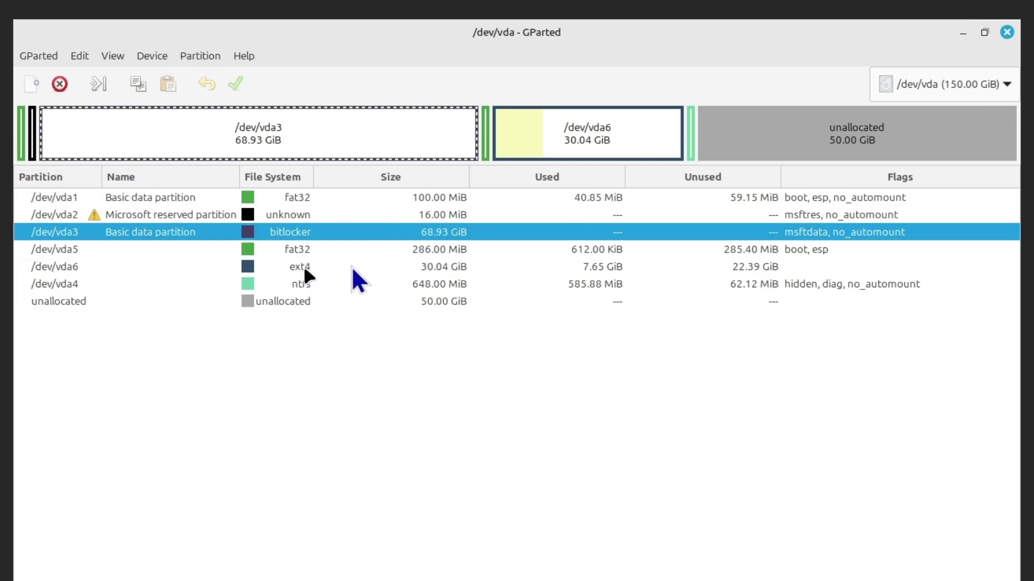
click(332, 268)
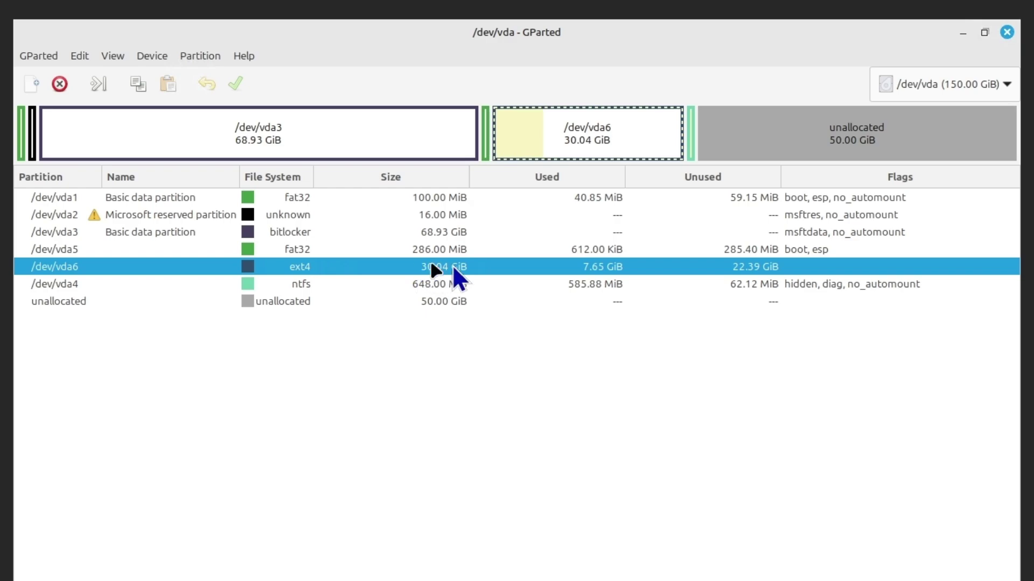
right_click(323, 267)
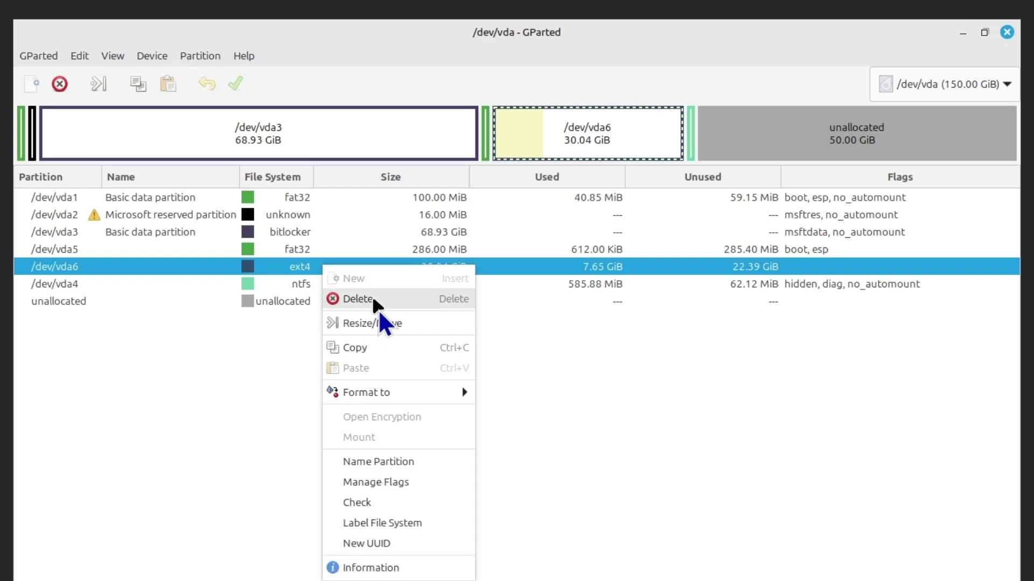
click(383, 323)
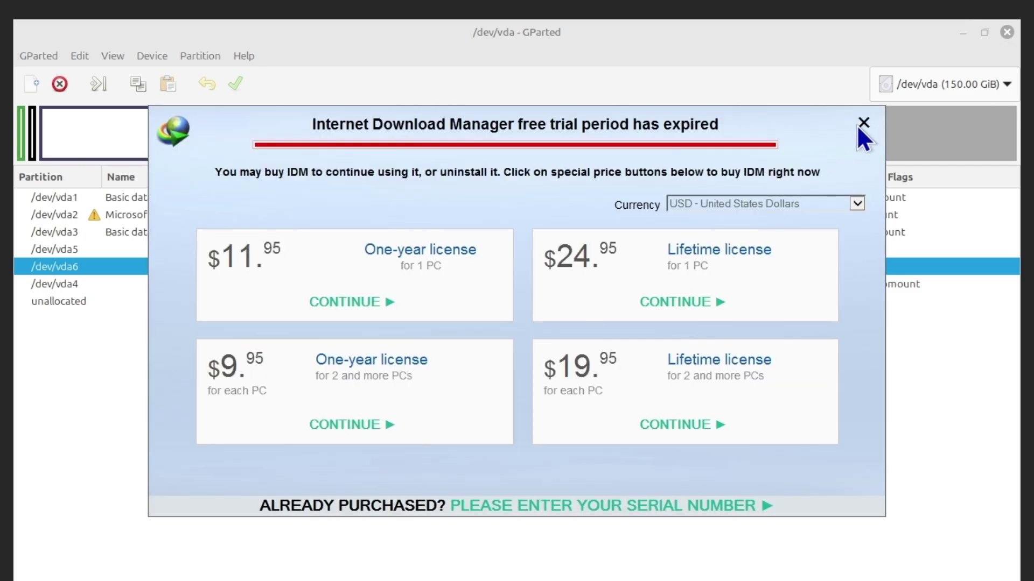
click(862, 123)
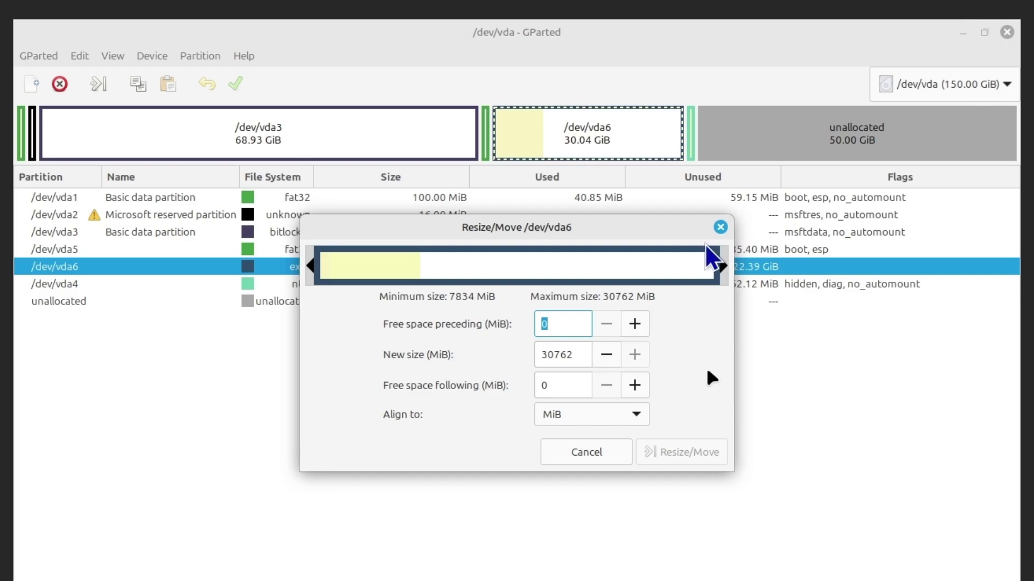
click(606, 454)
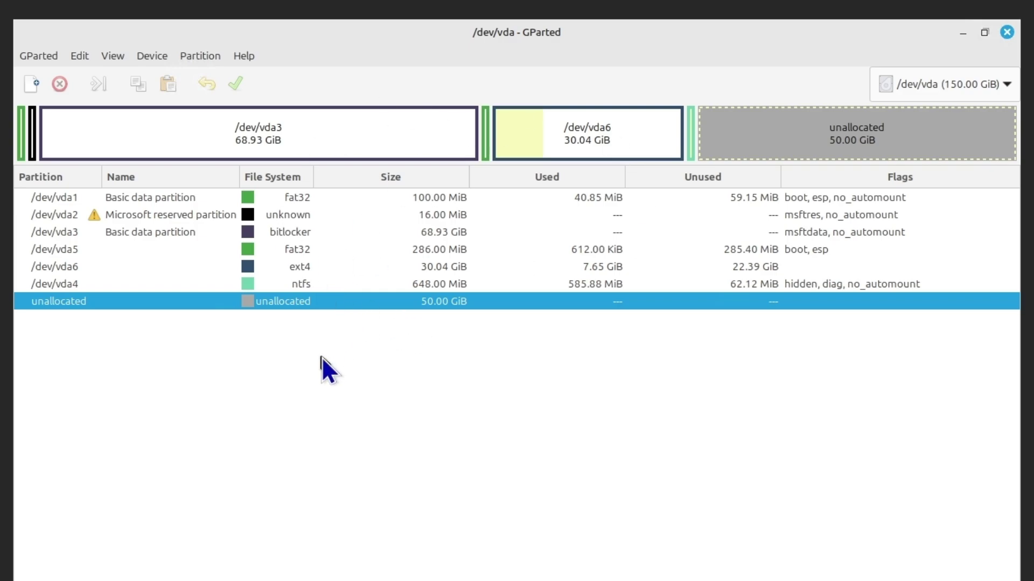
- Move the ntfs partition /dev/vda4 past the 50 GiB free space to the disk's end, accepting the boot warning
click(274, 286)
right_click(274, 281)
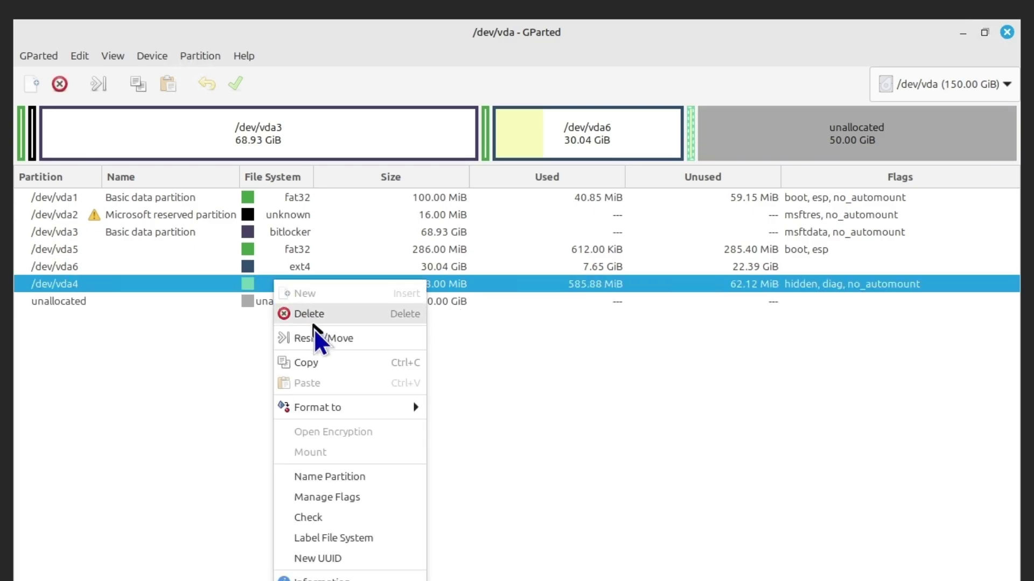
click(250, 347)
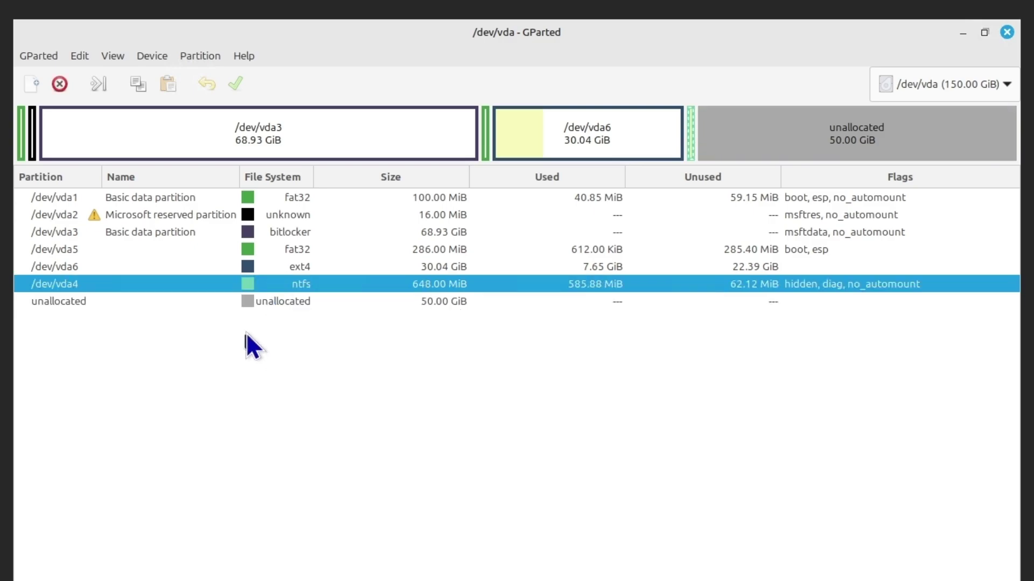
click(267, 303)
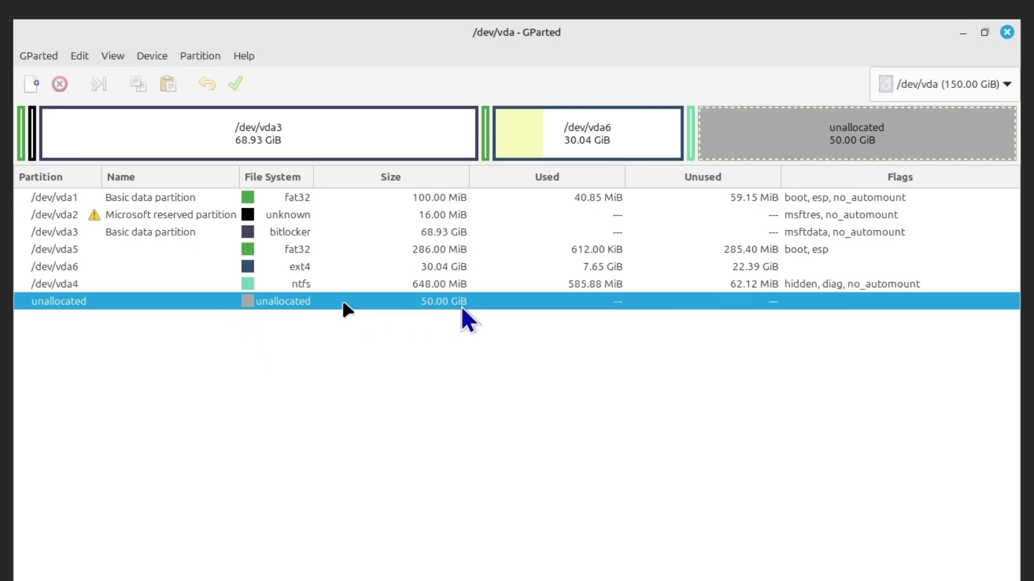
click(291, 286)
right_click(260, 283)
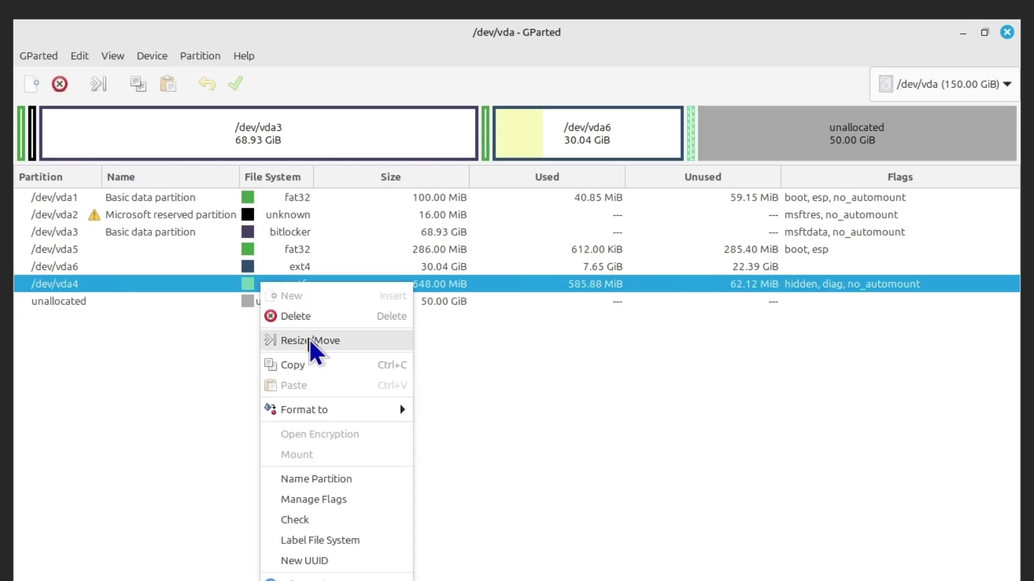
click(309, 341)
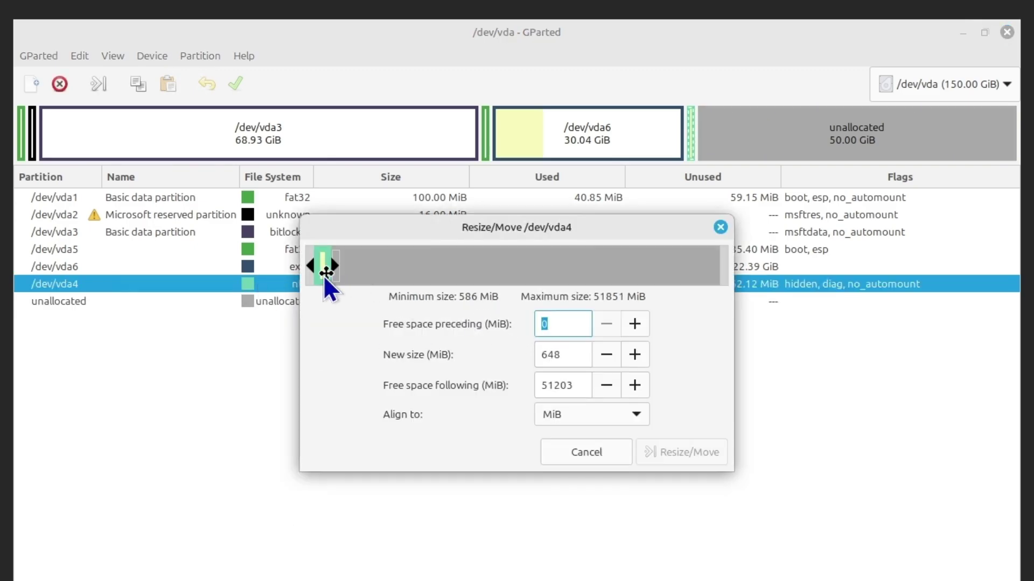
drag(323, 275, 745, 272)
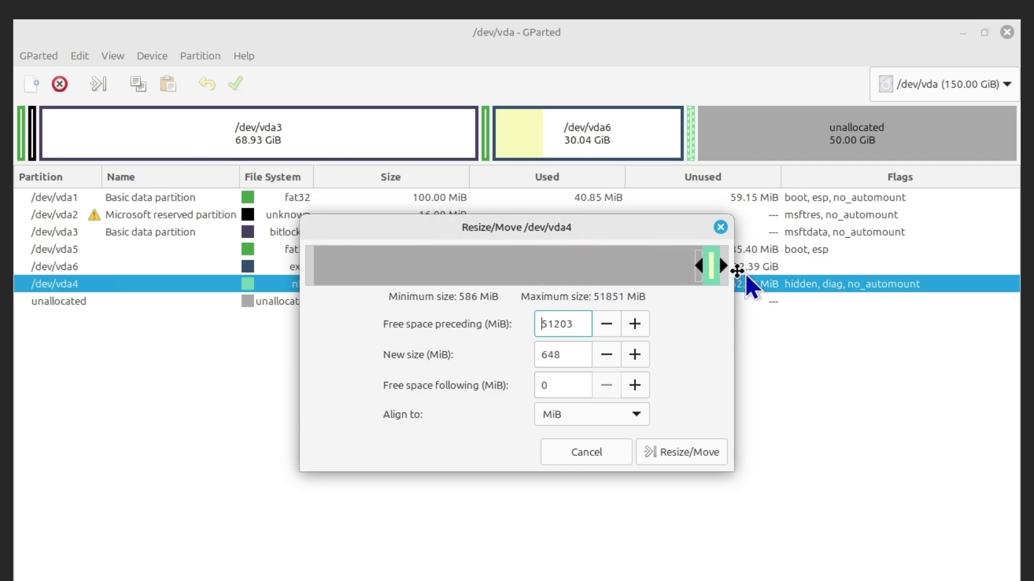
click(670, 451)
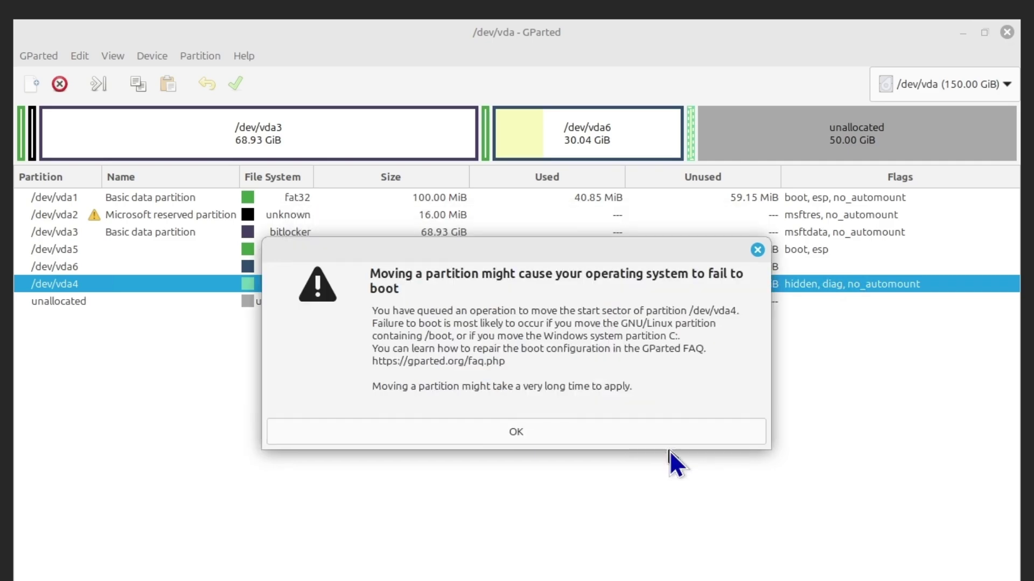
click(593, 435)
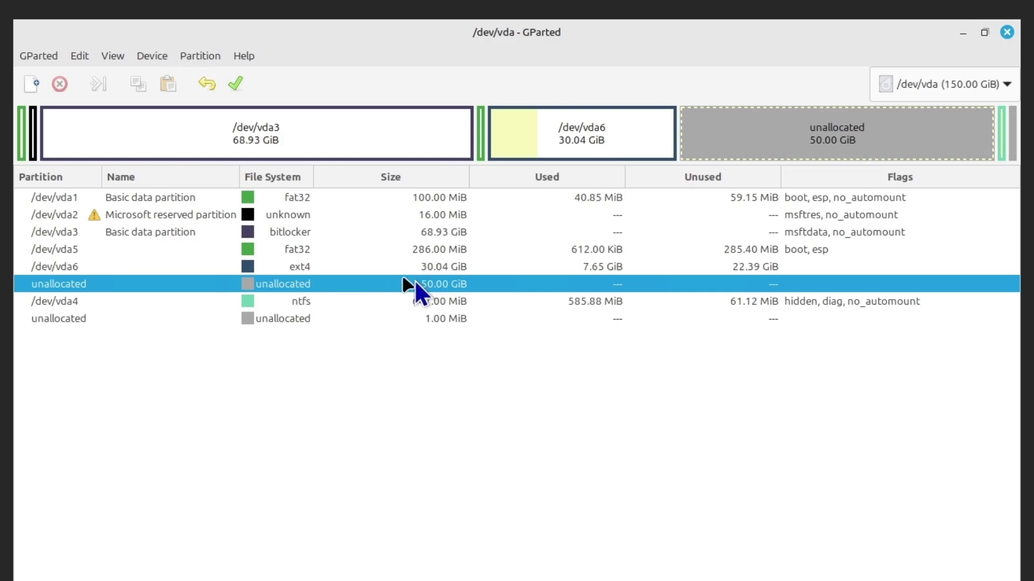
- Resize /dev/vda6 to its maximum of 81965 MiB (80.04 GiB) using the free space after it
click(296, 265)
right_click(289, 266)
key(Escape)
right_click(289, 266)
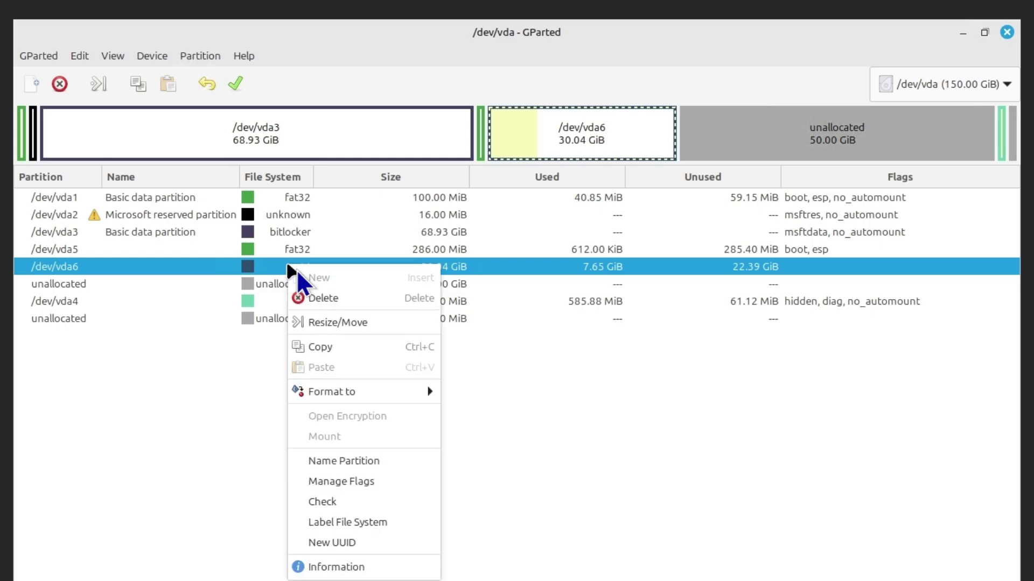
click(348, 321)
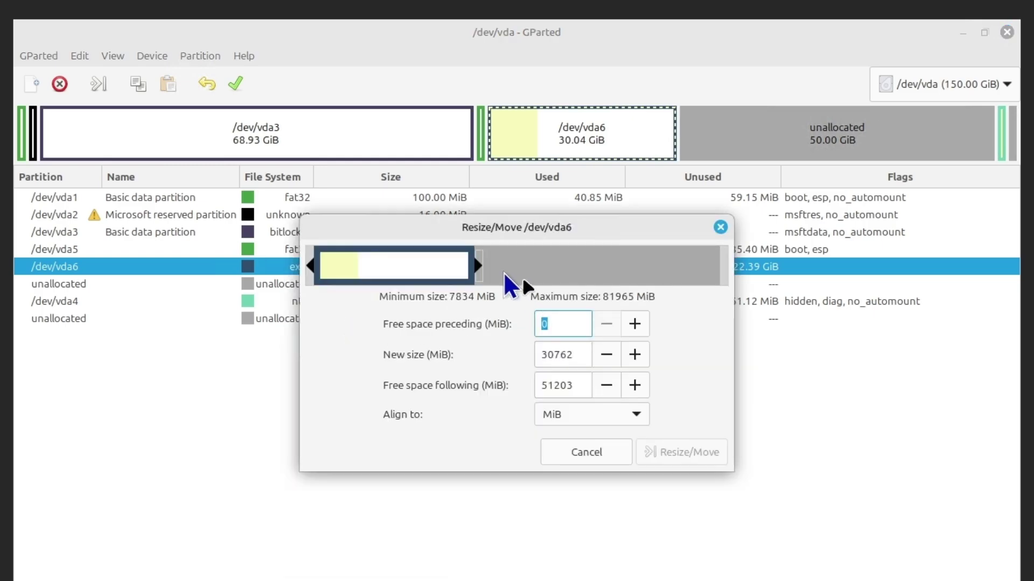
drag(477, 266, 789, 269)
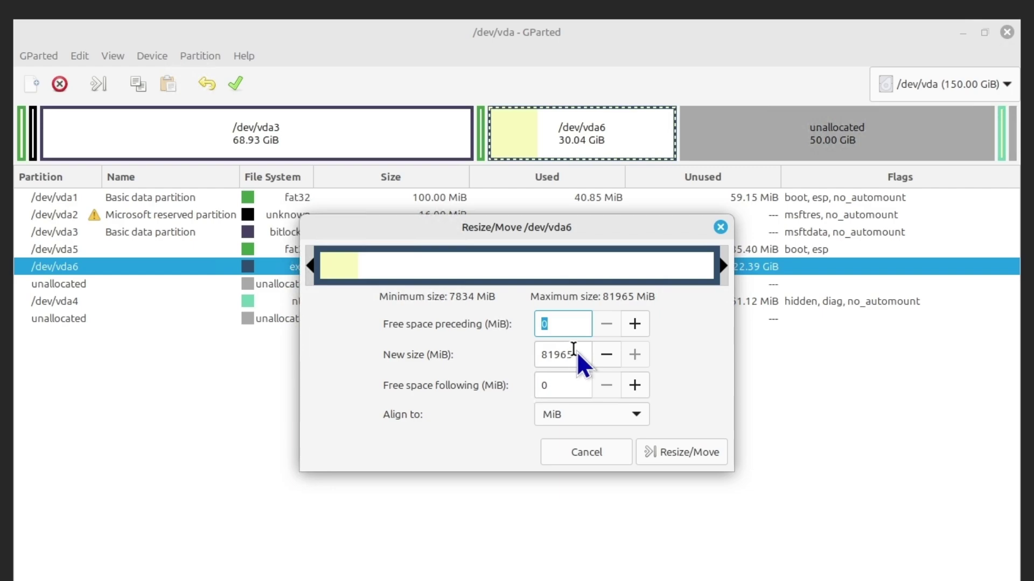
drag(574, 353, 503, 354)
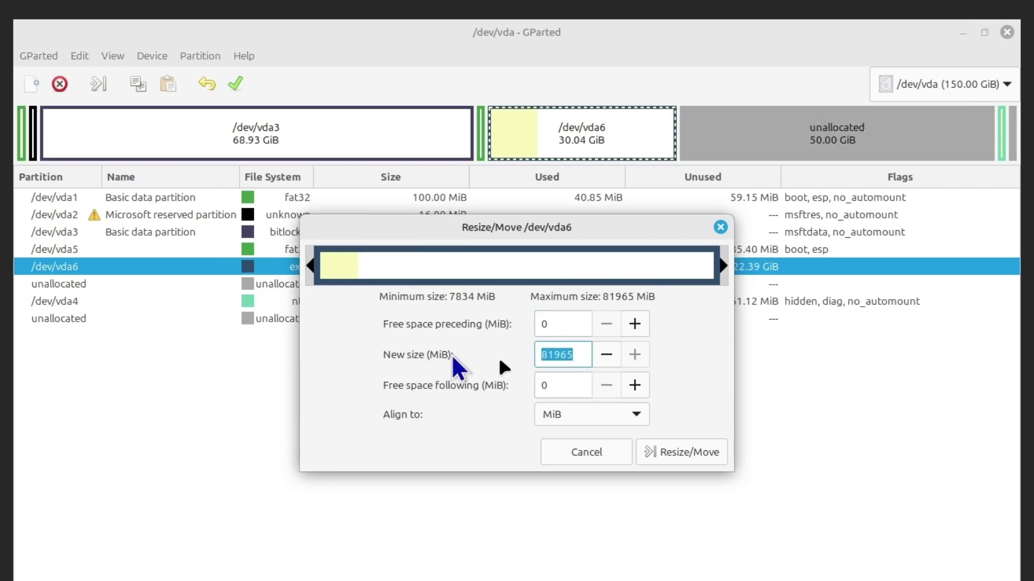
click(673, 452)
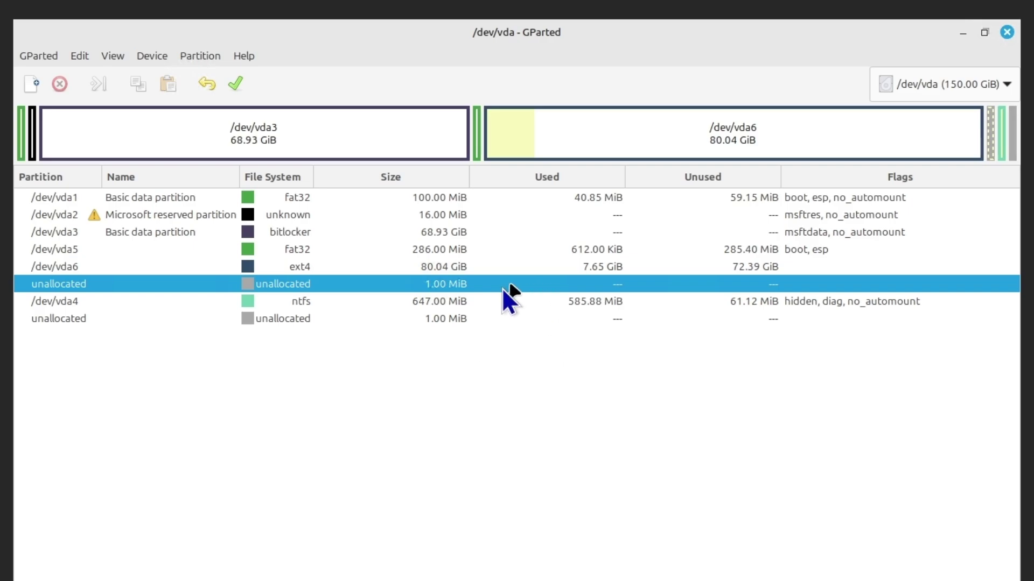
- Select /dev/vda6, check the GParted menu, and keep /dev/vda in the disk selector
click(387, 268)
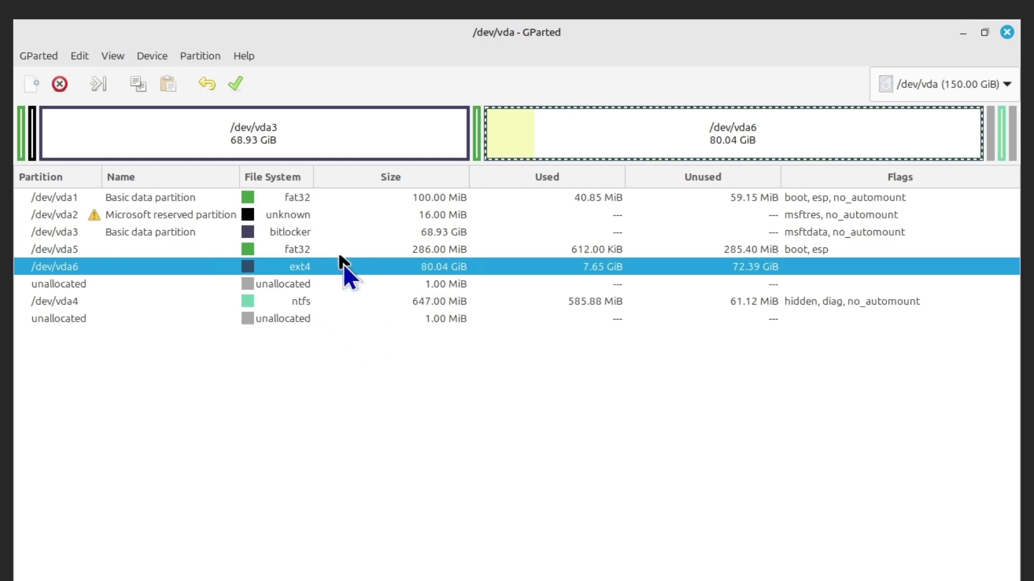
click(34, 56)
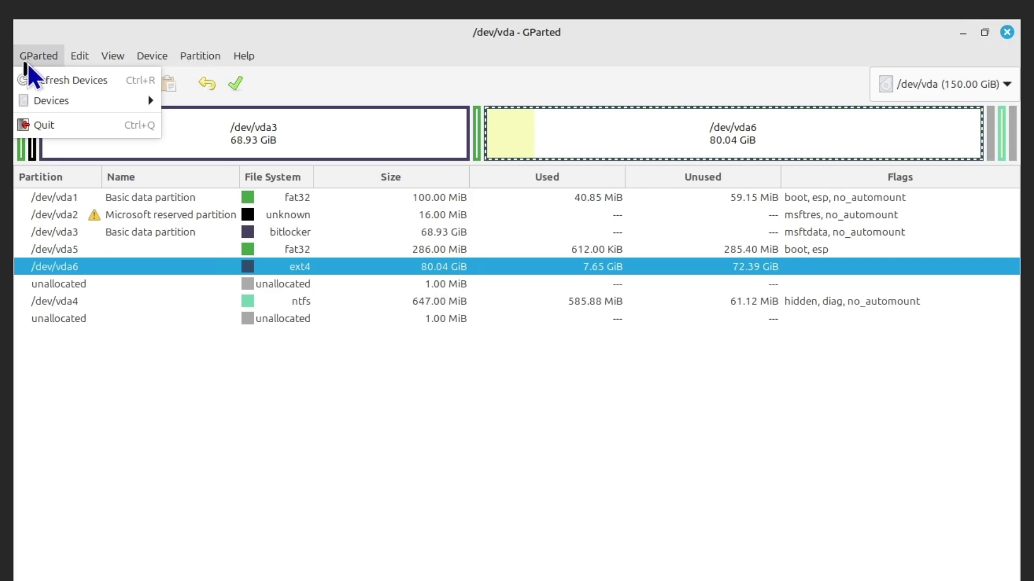
mouse_move(79, 98)
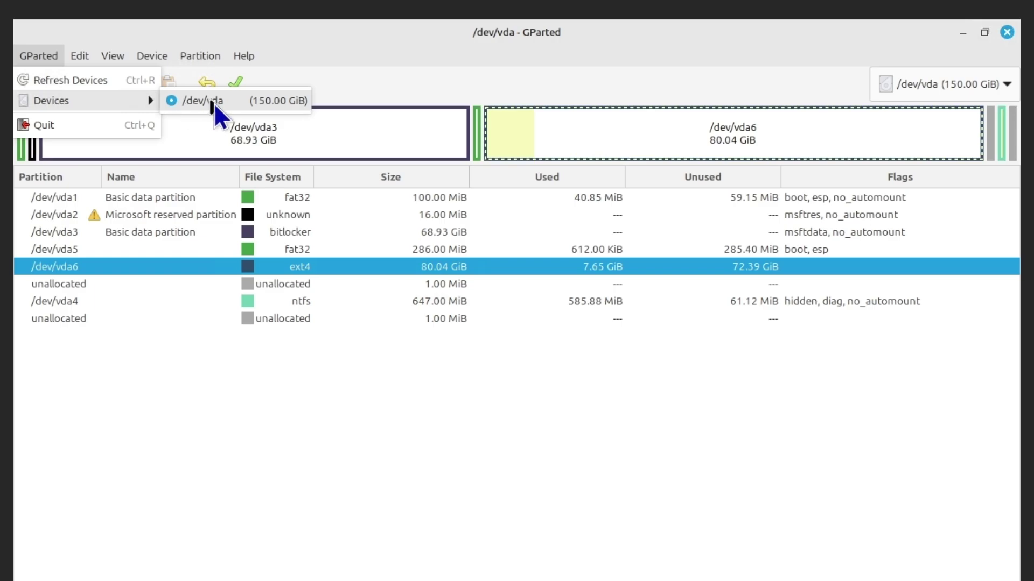
click(985, 83)
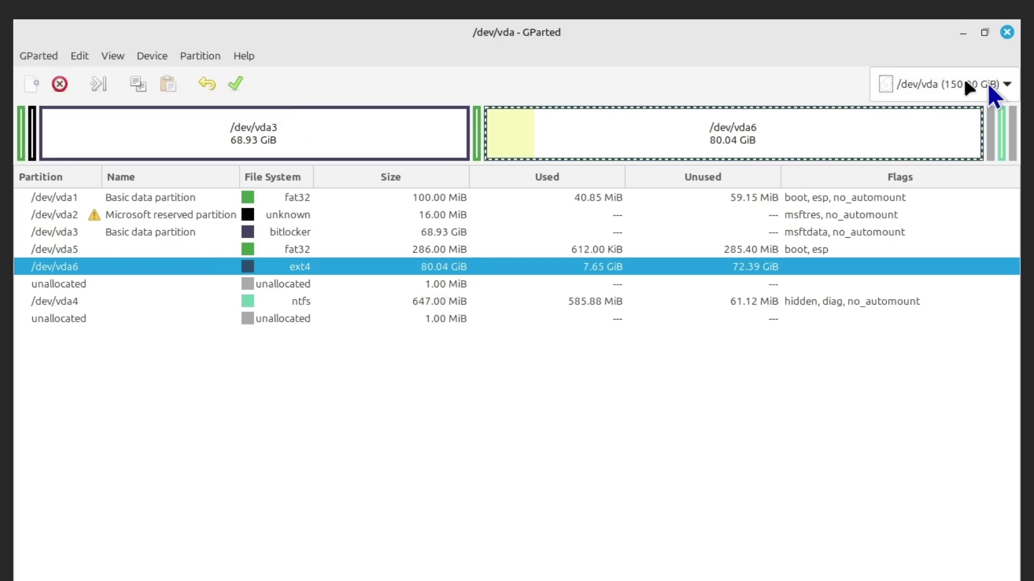
click(986, 84)
click(985, 85)
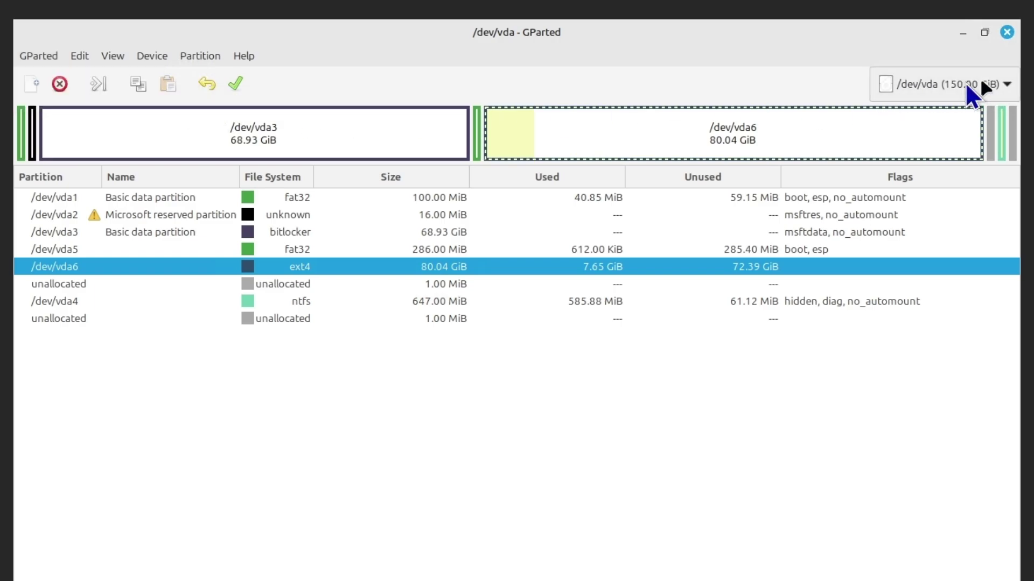
- Look through the GParted menu again, then open the View menu
click(27, 58)
mouse_move(67, 104)
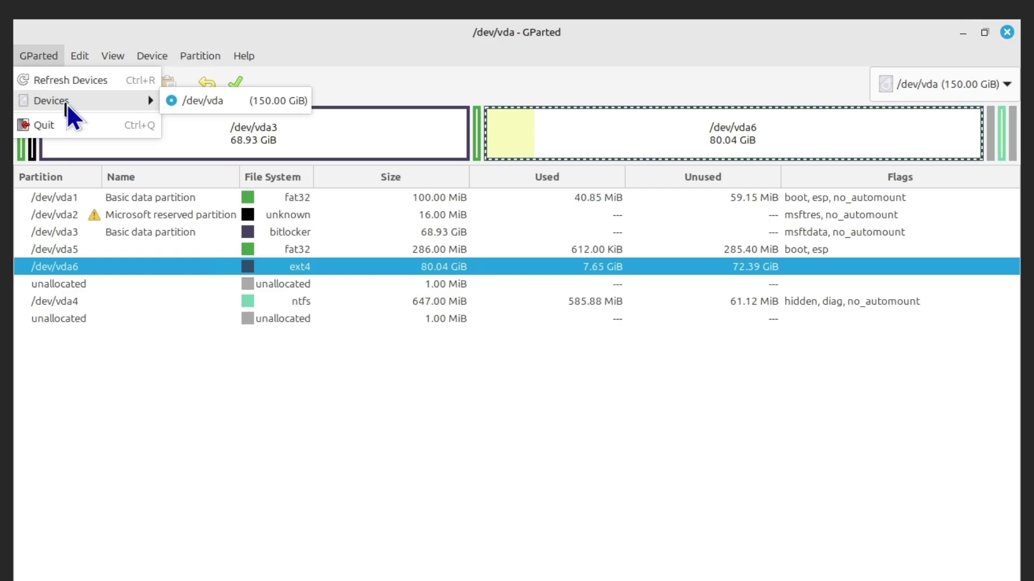
click(153, 340)
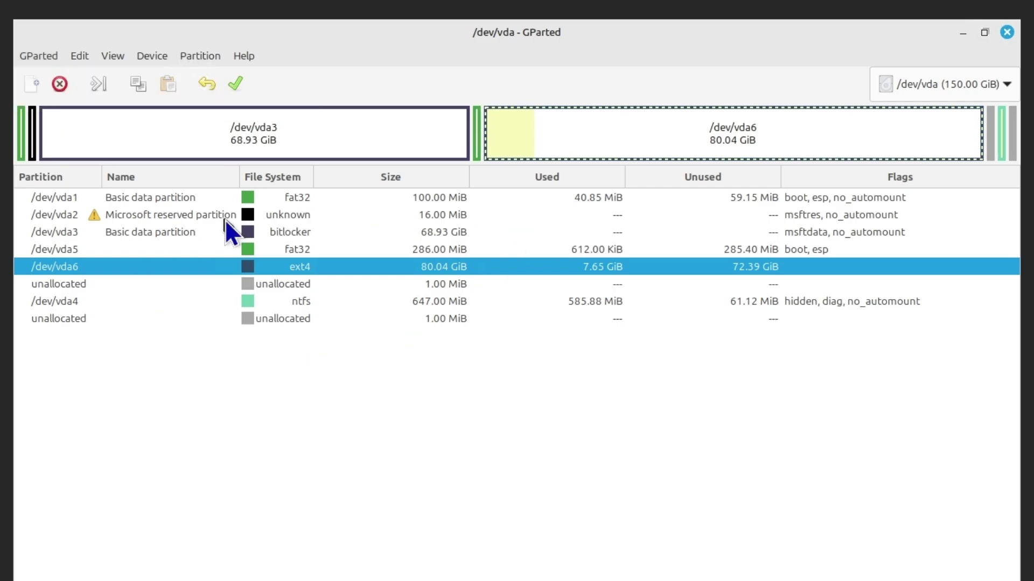
click(79, 56)
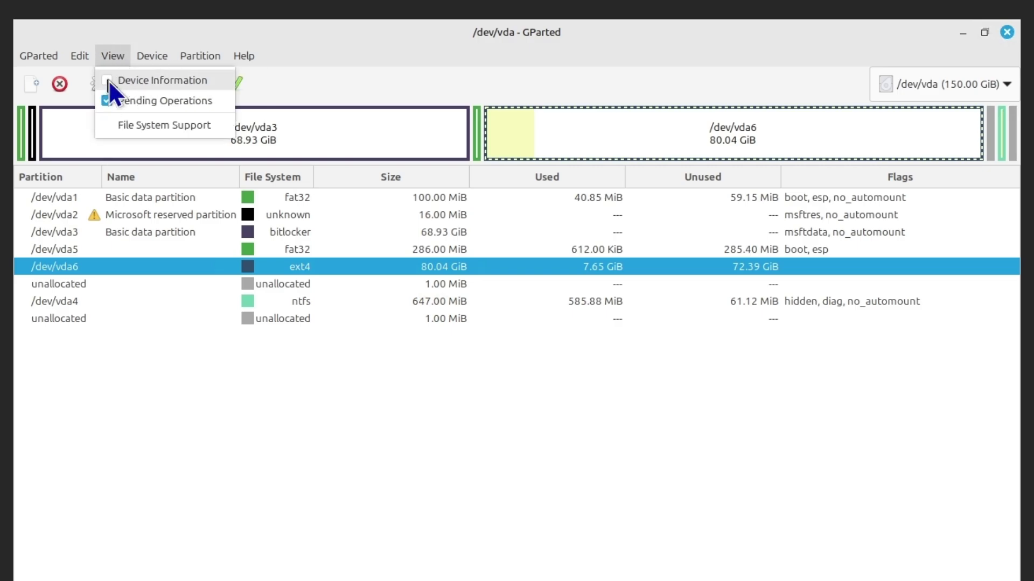
- Enable View > Device Information, then look at the Device menu and /dev/vda6's actions without changing anything
click(109, 80)
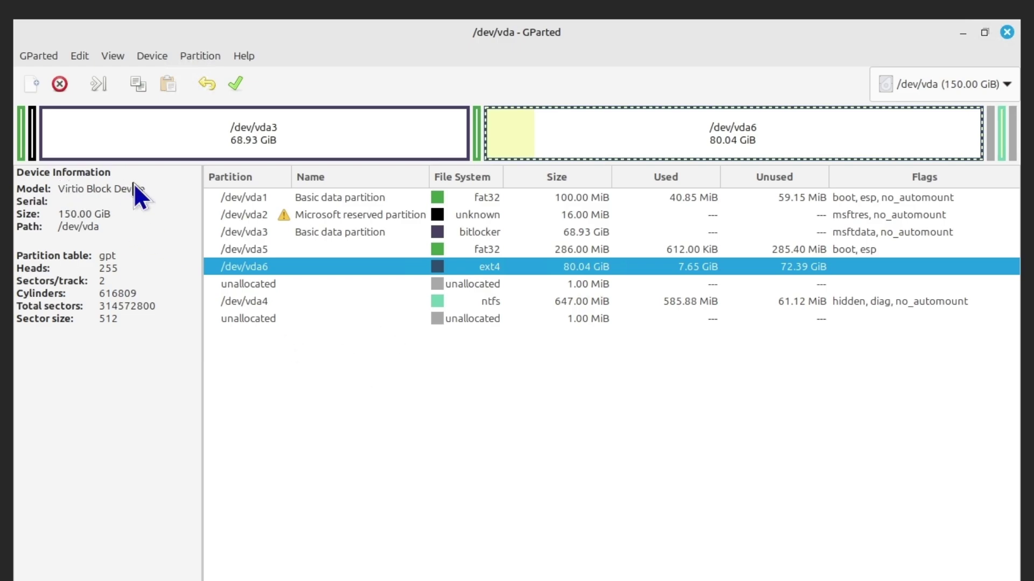
click(144, 54)
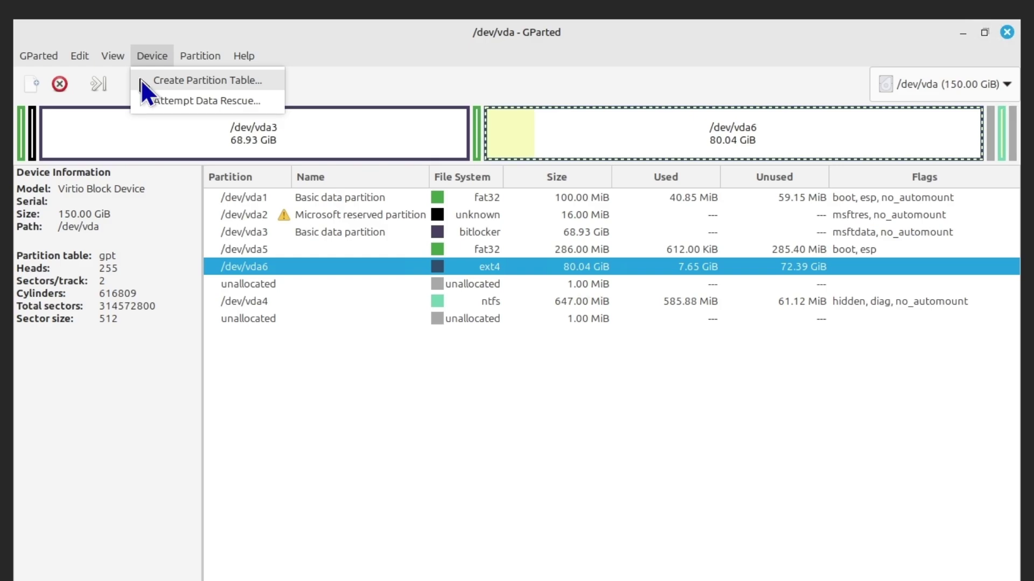
click(377, 387)
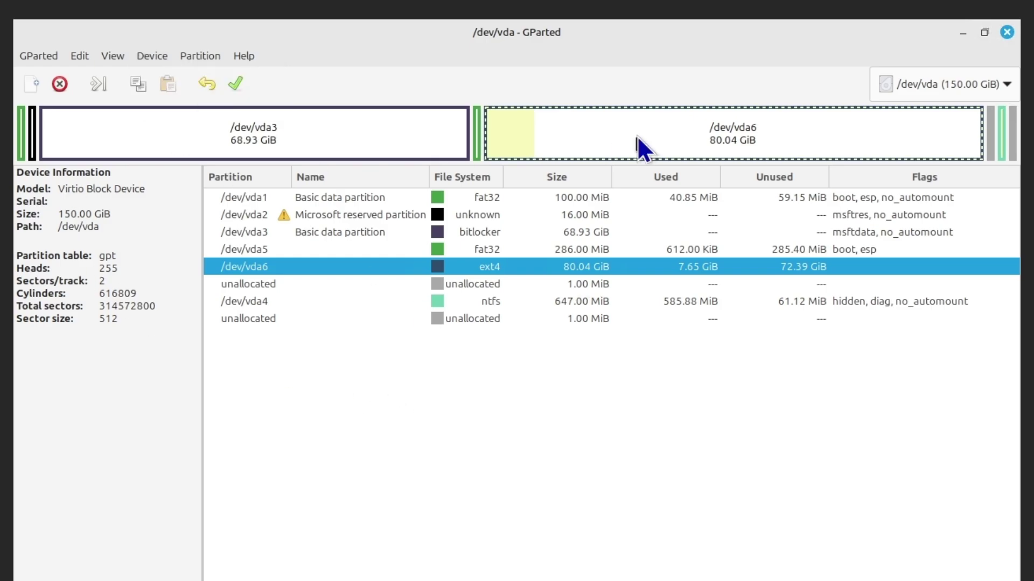
right_click(846, 132)
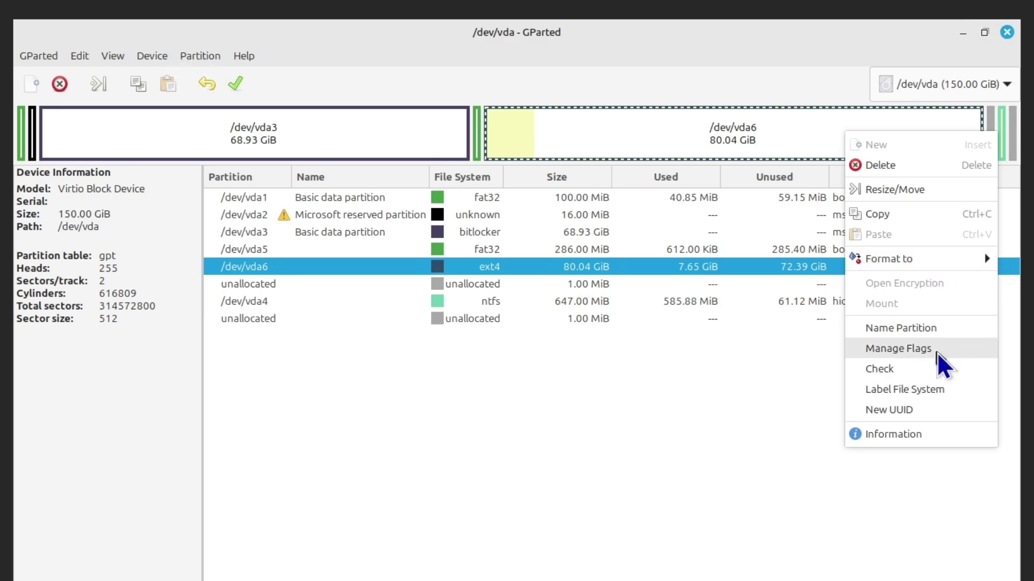
click(709, 362)
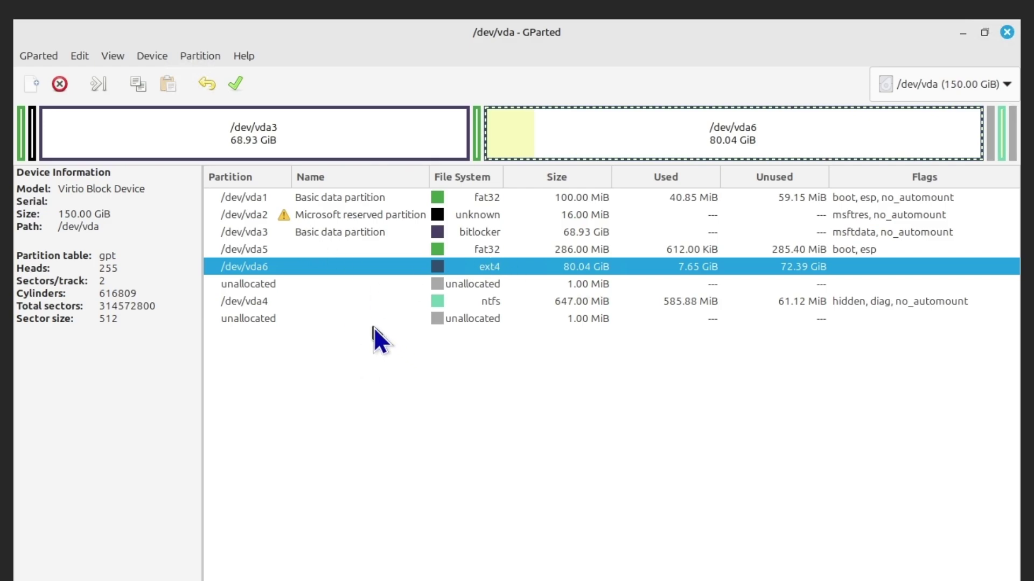
- Apply both queued operations (move /dev/vda4, grow /dev/vda6) and close the completion report
click(236, 82)
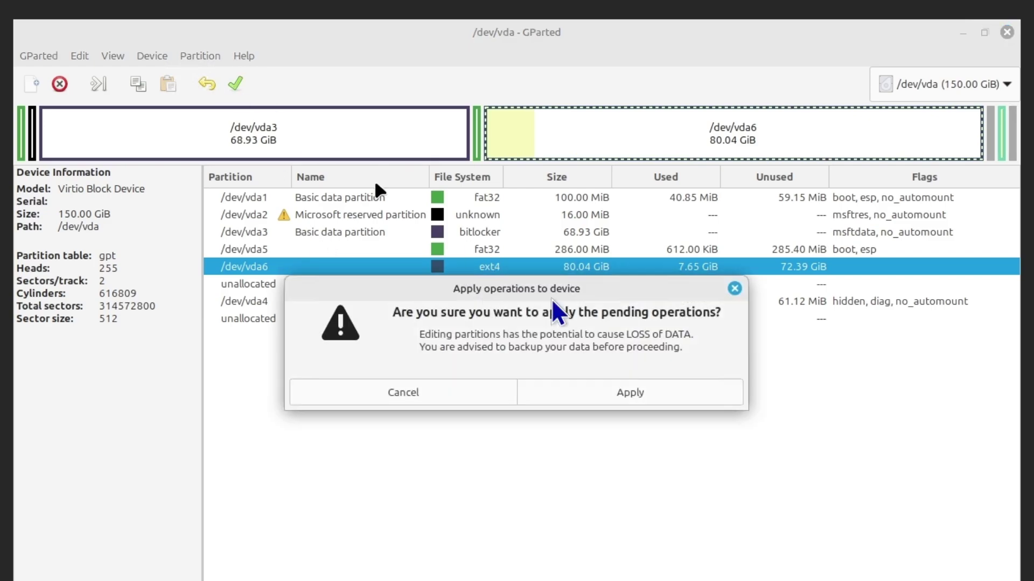
click(578, 392)
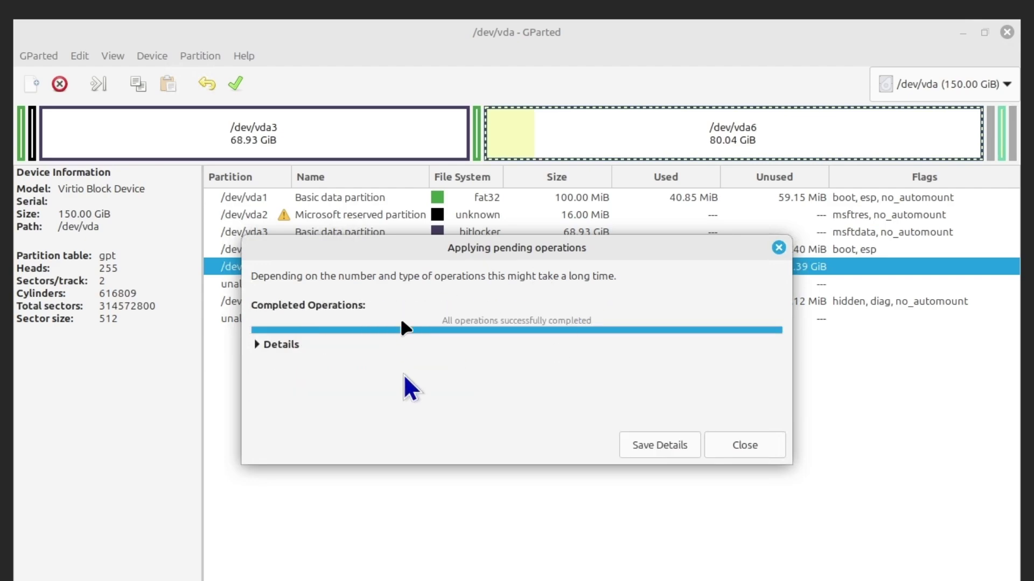
click(748, 448)
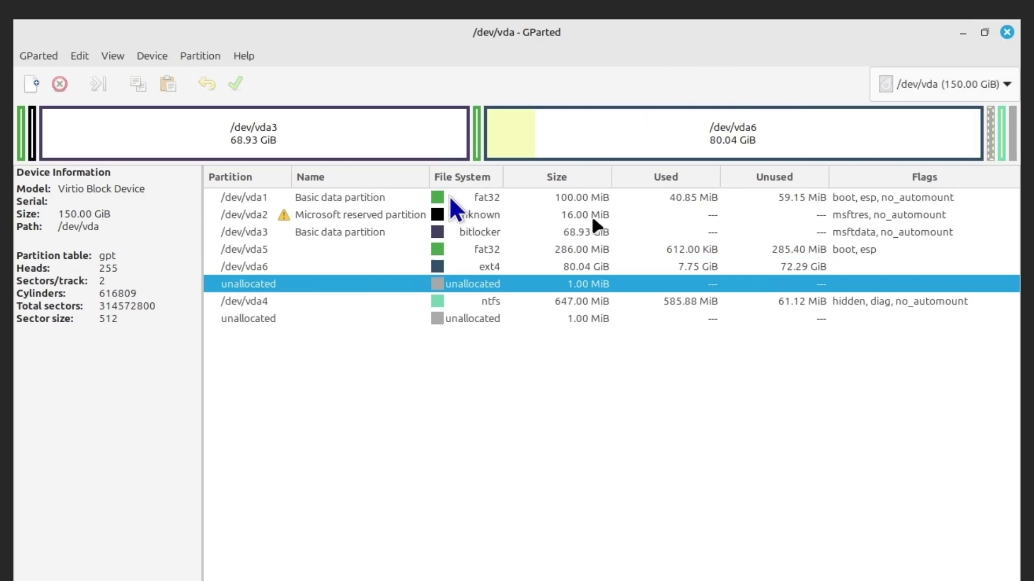
click(589, 125)
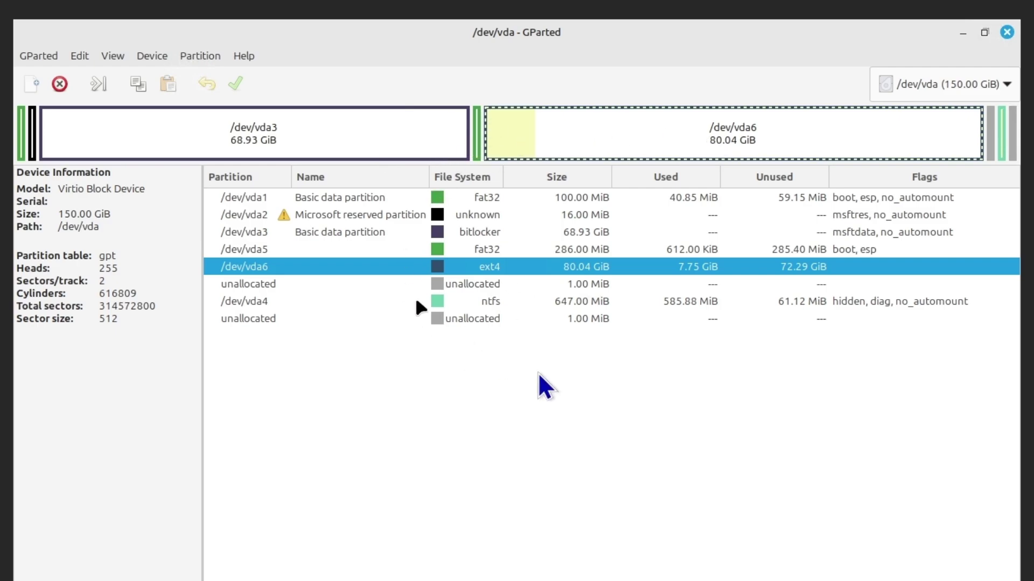
click(587, 284)
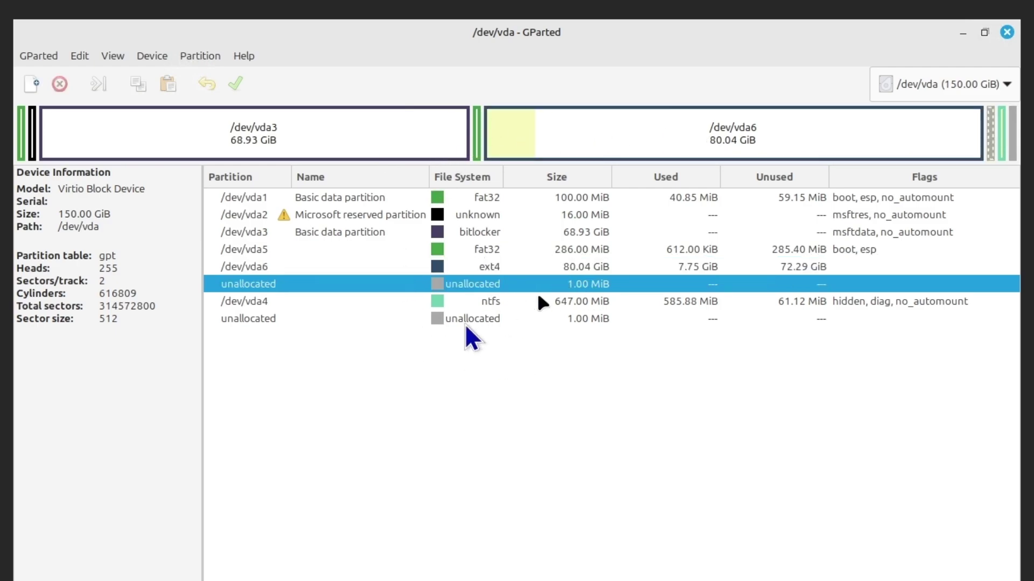
click(455, 318)
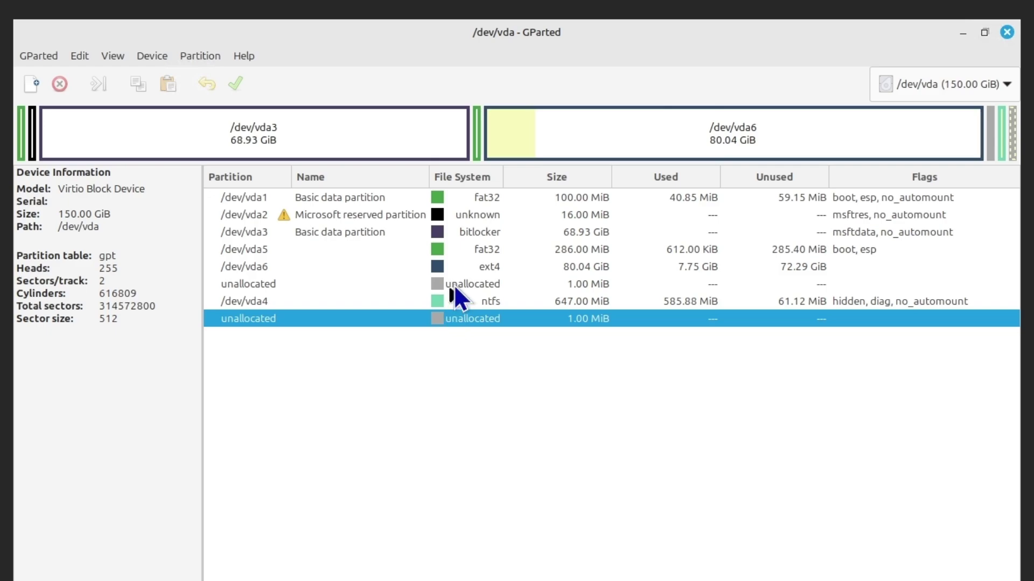
click(458, 286)
click(483, 308)
click(480, 315)
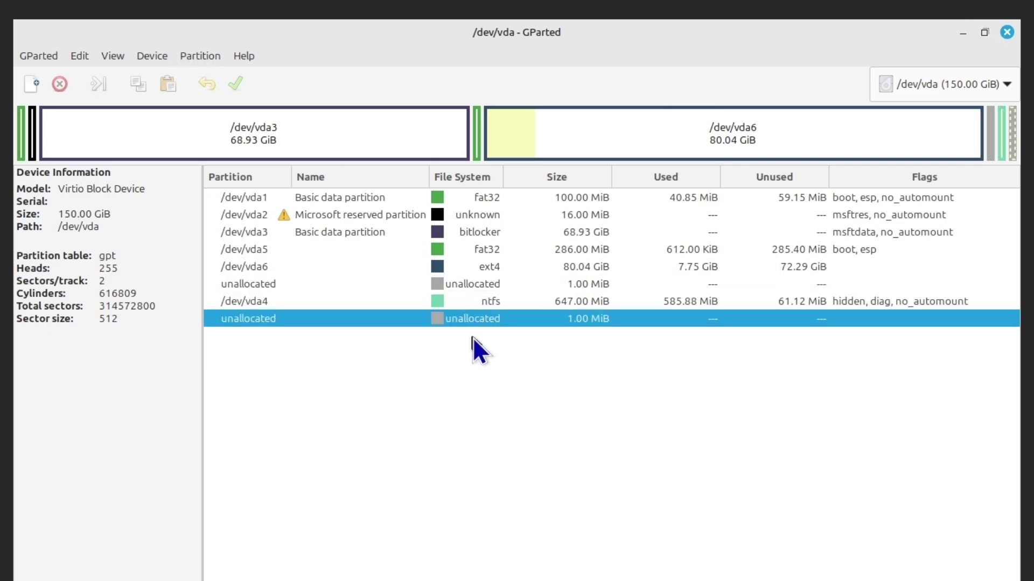